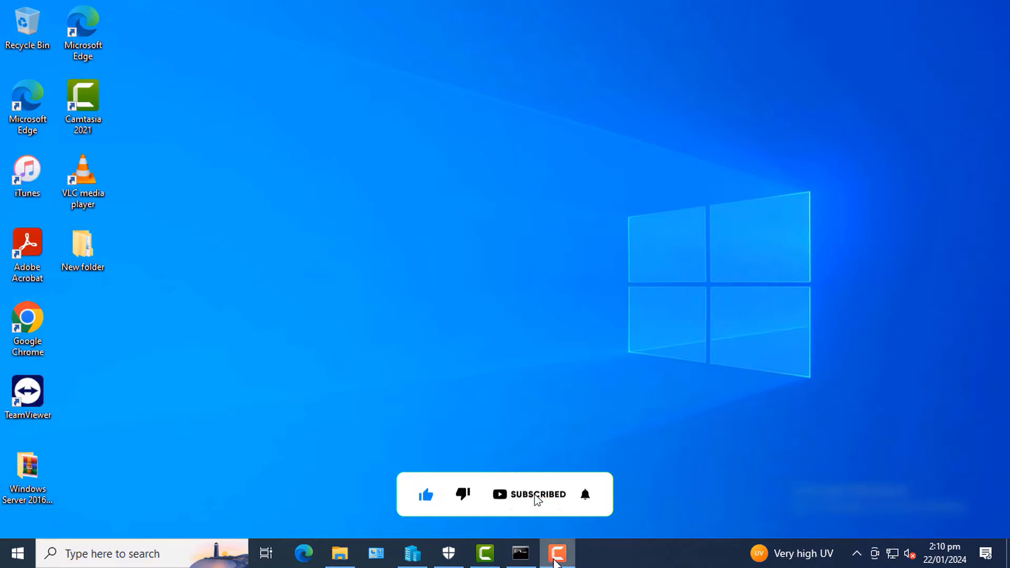
Refresh the desktop twice from its shortcut menu
mouse_move(553, 564)
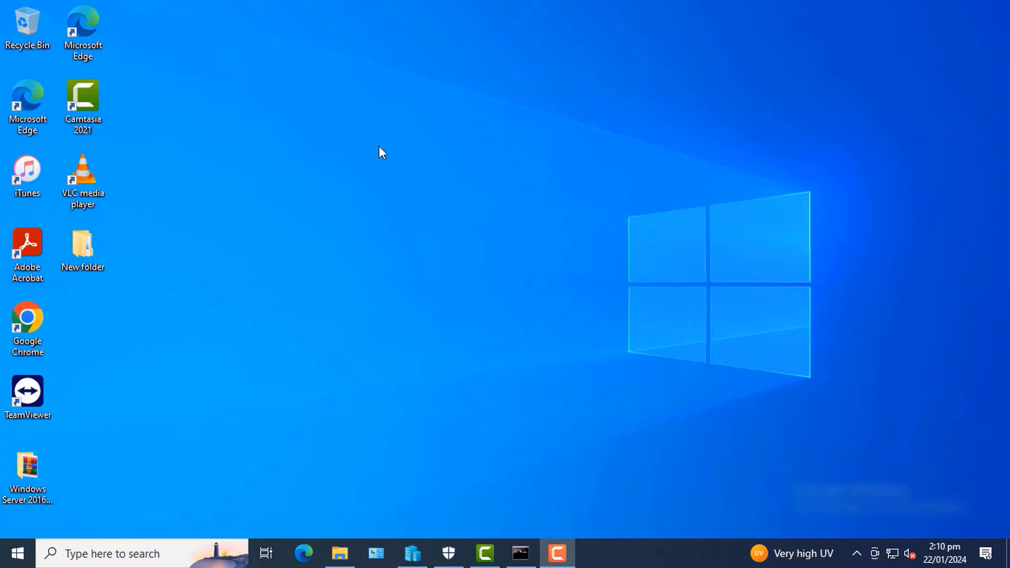
right_click(295, 164)
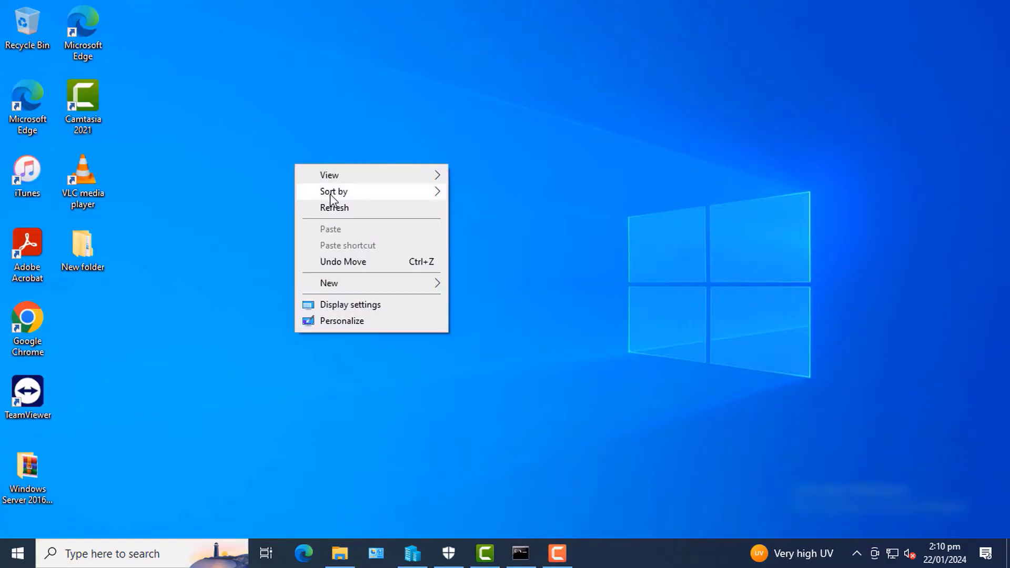
left_click(337, 206)
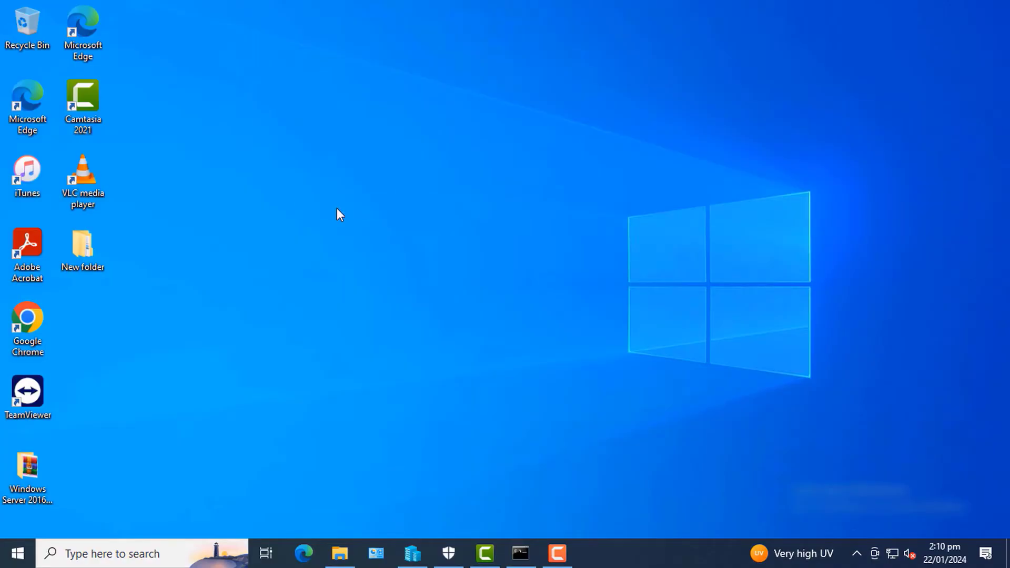
right_click(286, 197)
left_click(329, 241)
Launch Google Chrome and search Google for 'anydesk download'
double_click(25, 321)
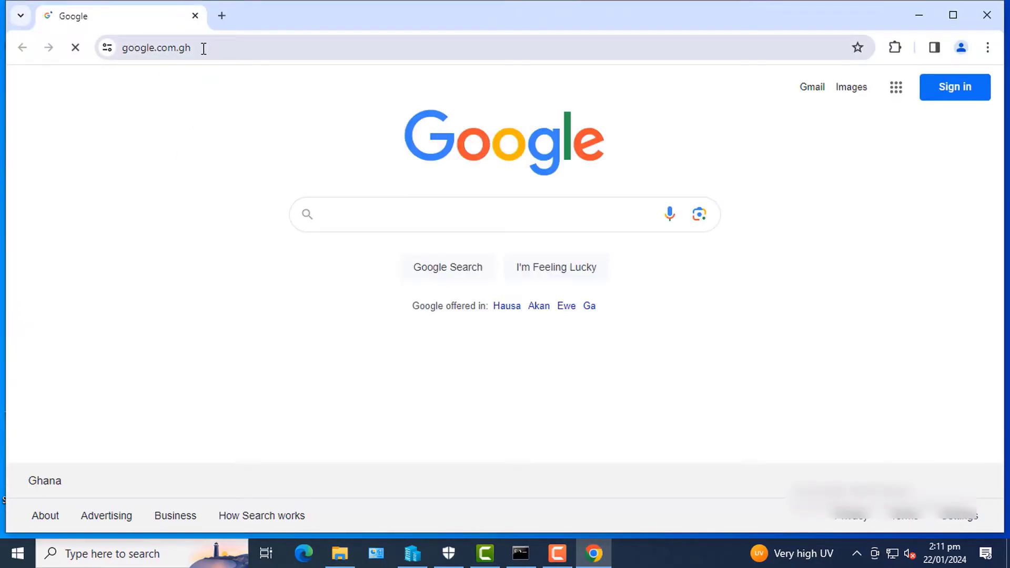
left_click(203, 48)
type("any")
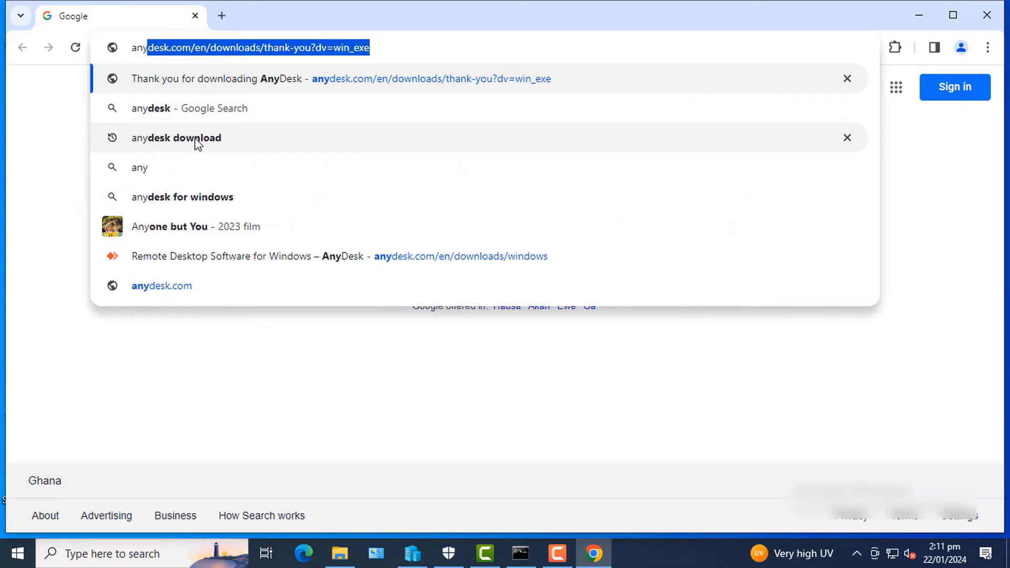
left_click(194, 138)
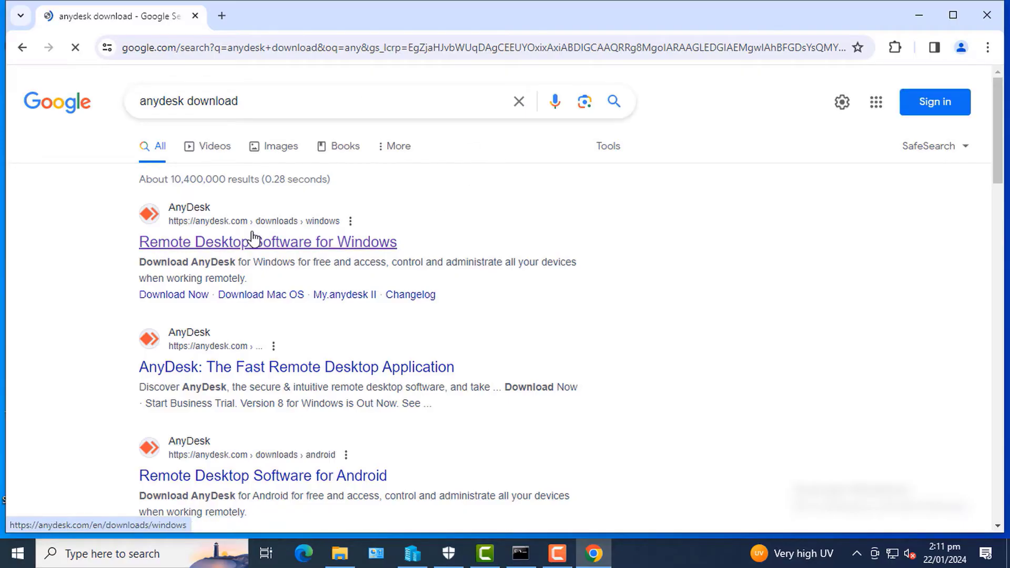
Download the AnyDesk Windows installer AnyDesk (1).exe and view it in Chrome's downloads
left_click(242, 250)
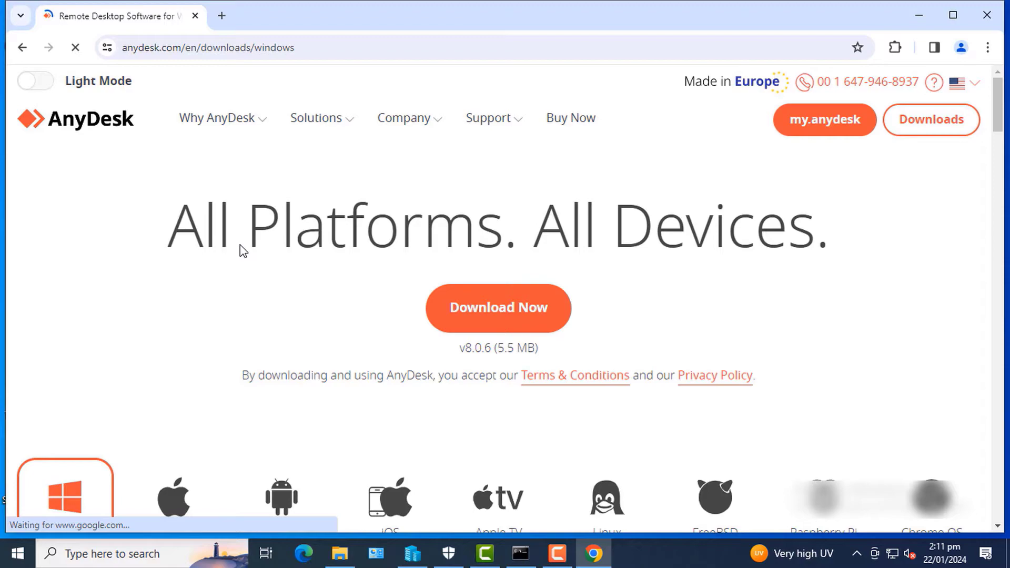
left_click(480, 311)
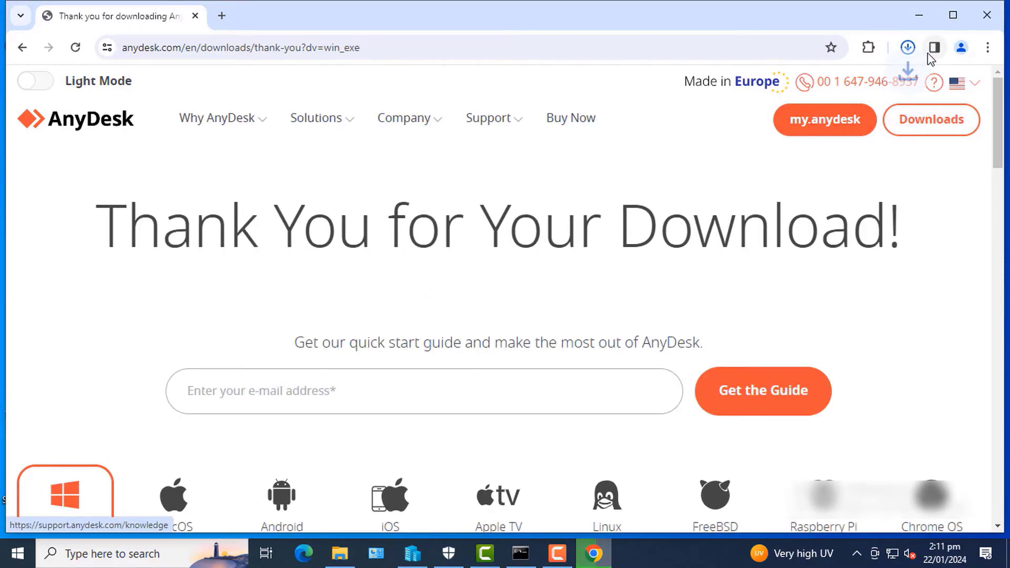
left_click(909, 48)
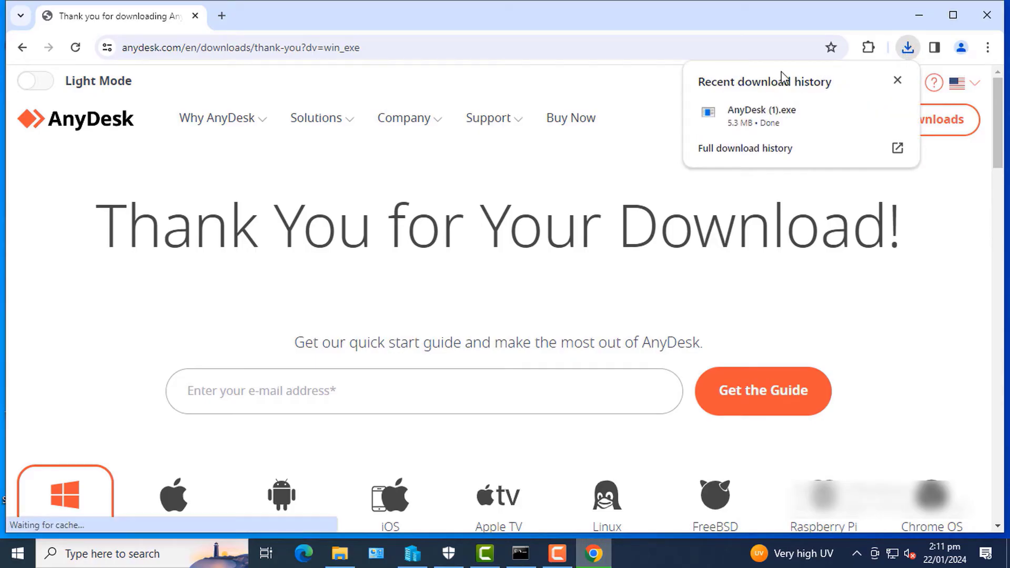
Run AnyDesk (1).exe and install AnyDesk to C:\Program Files (x86)\AnyDesk
left_click(756, 120)
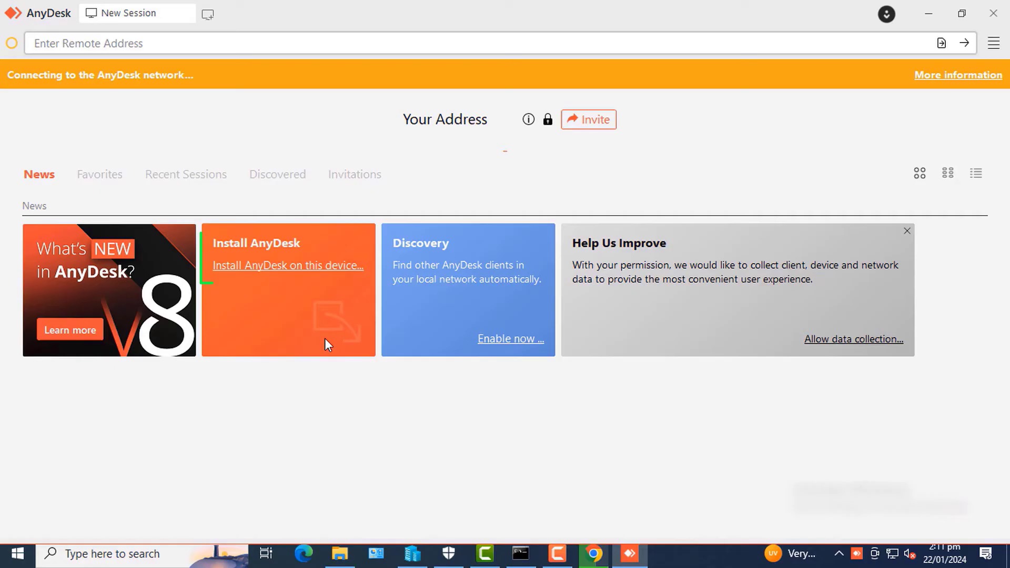
left_click(272, 266)
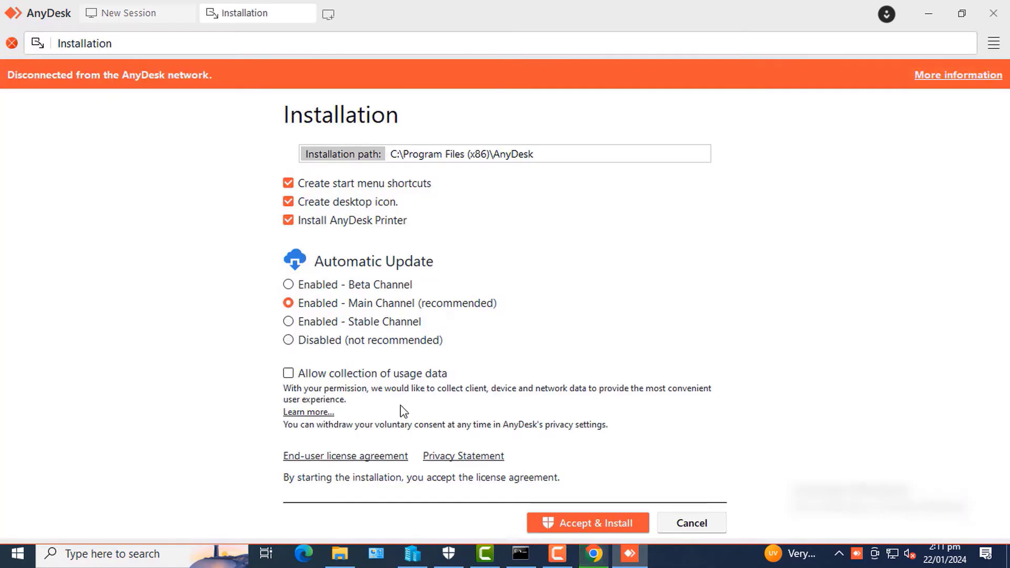
left_click(573, 527)
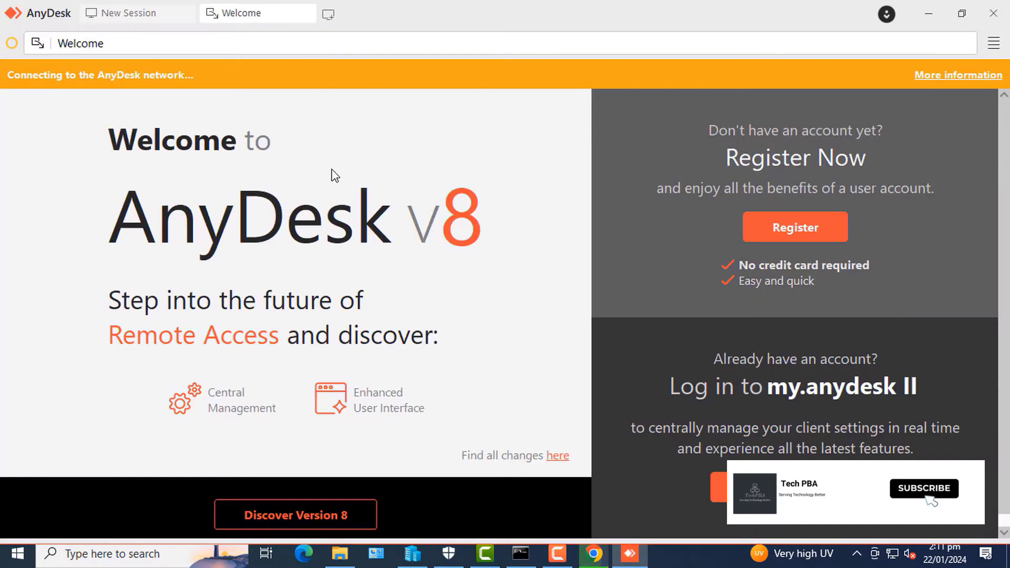
Open AnyDesk's Settings on the Access section and unlock the unattended access options
left_click(128, 15)
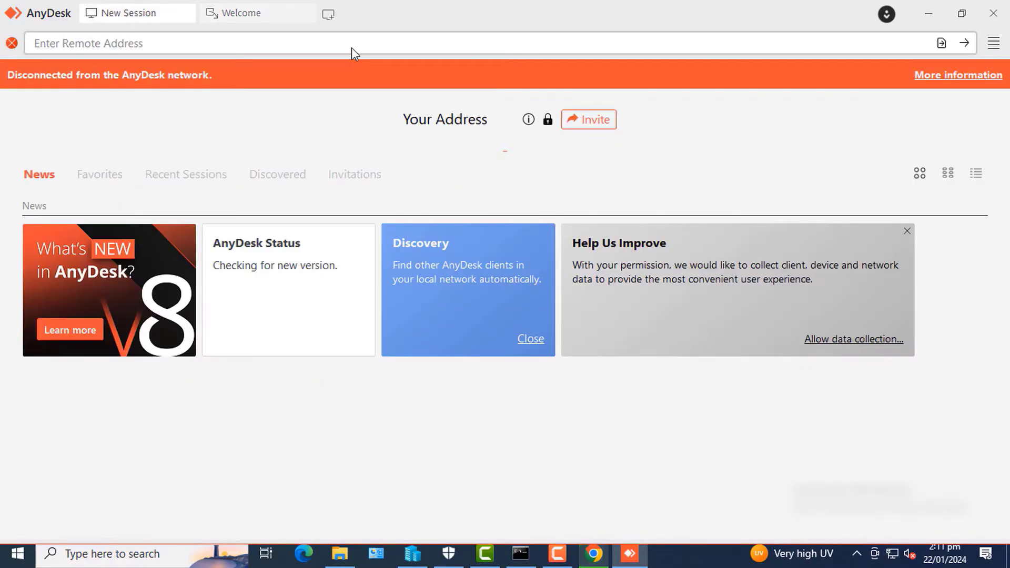
left_click(994, 44)
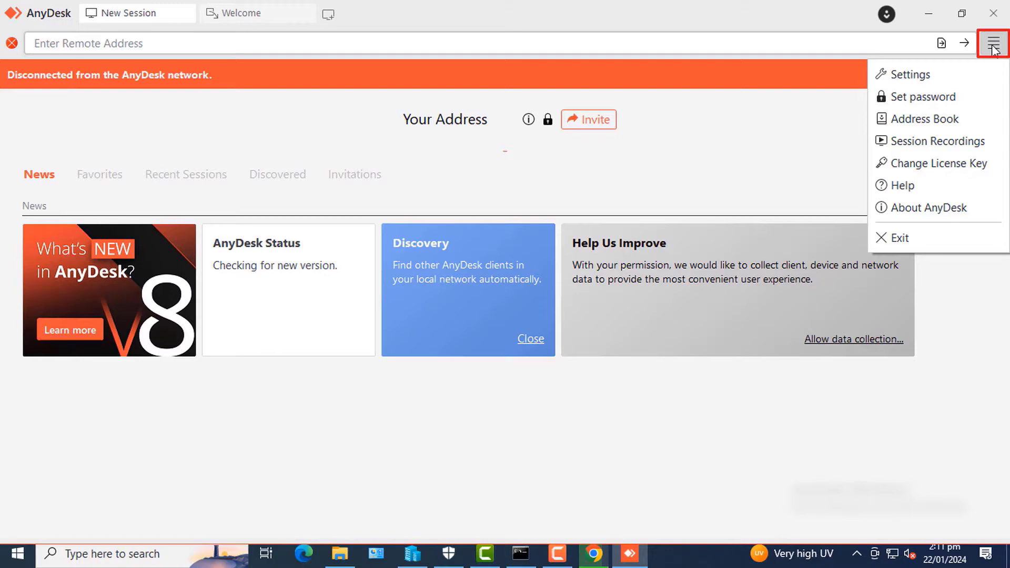
left_click(925, 75)
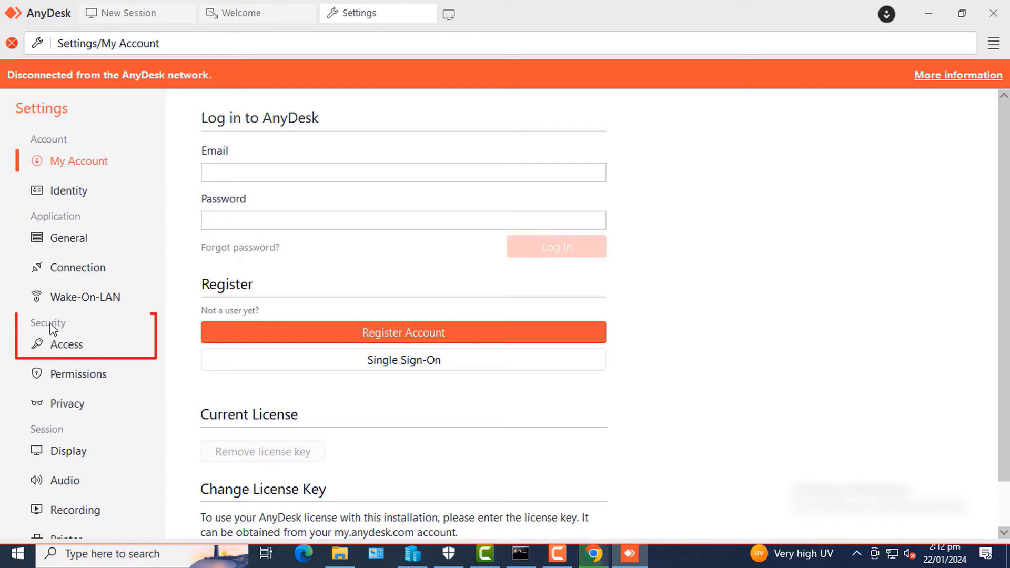
left_click(67, 347)
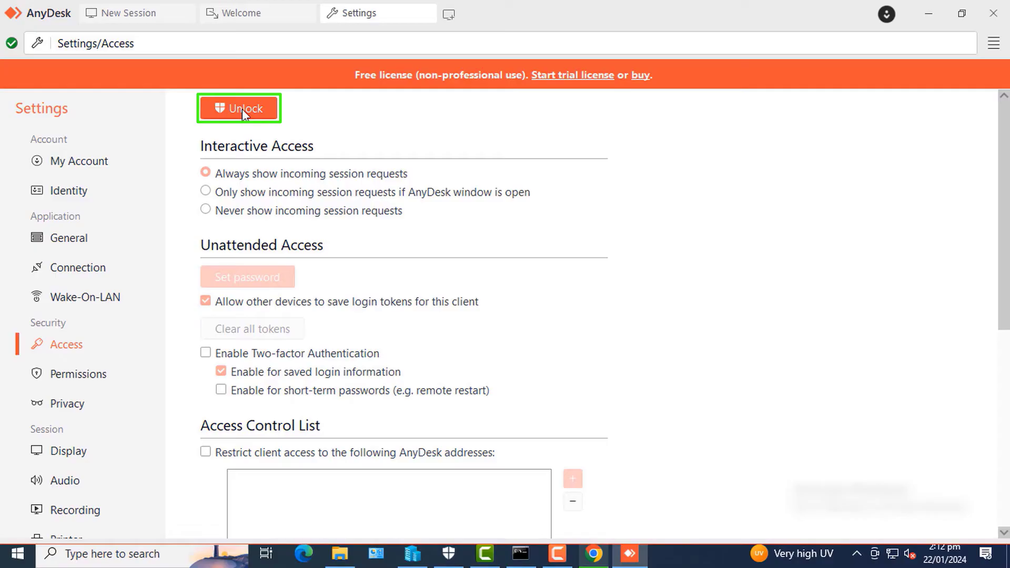
left_click(242, 109)
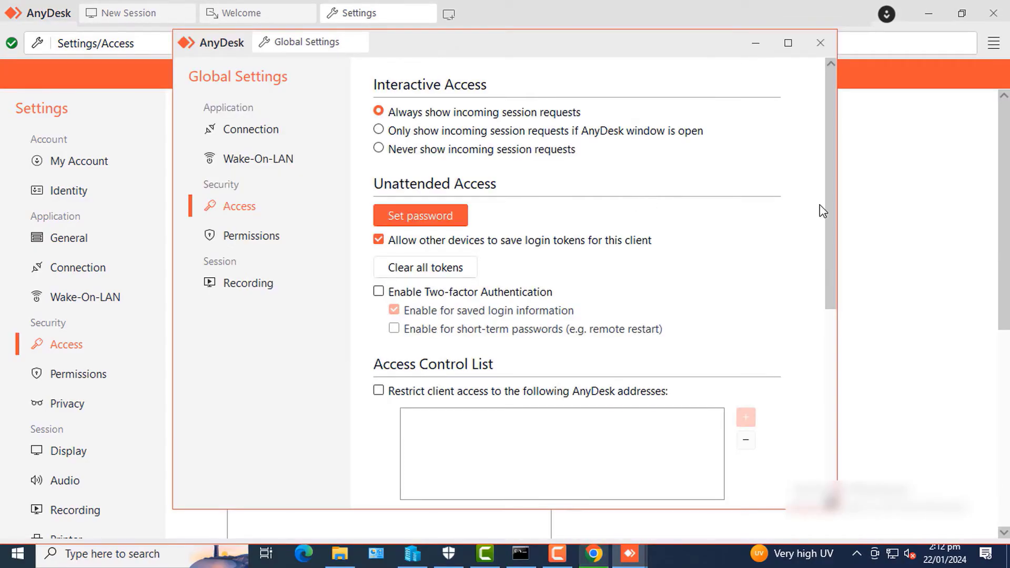
left_click_drag(828, 198, 807, 197)
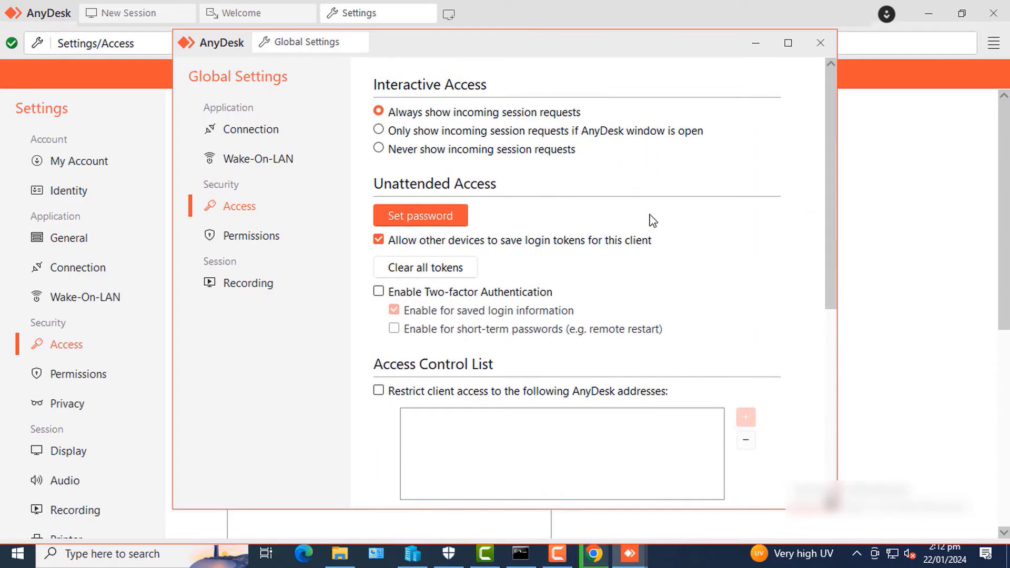
Enter and confirm the unattended access password, choosing the Full Access permission profile
left_click(435, 216)
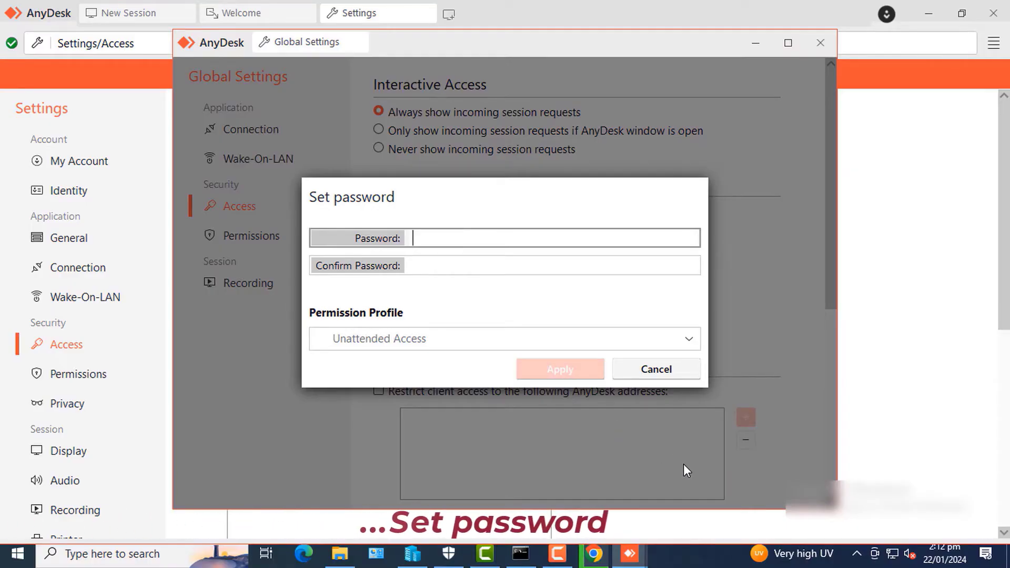
type("abcdefg")
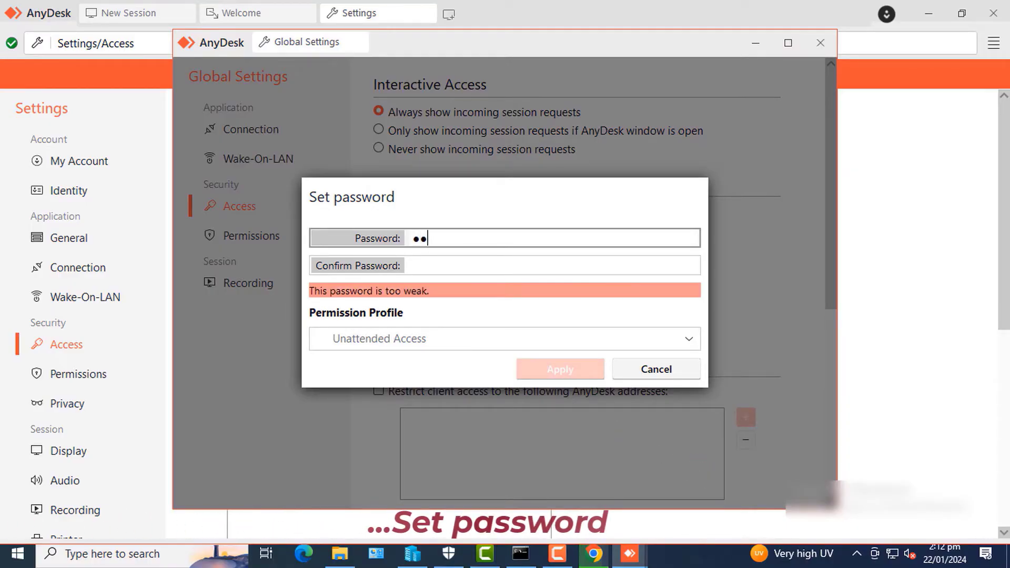
type("h")
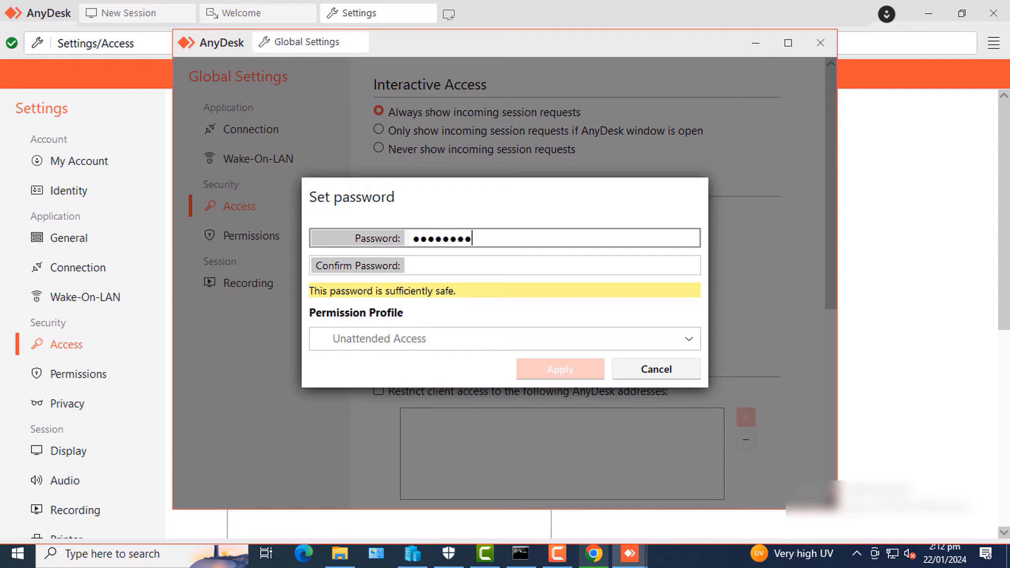
type("ijk")
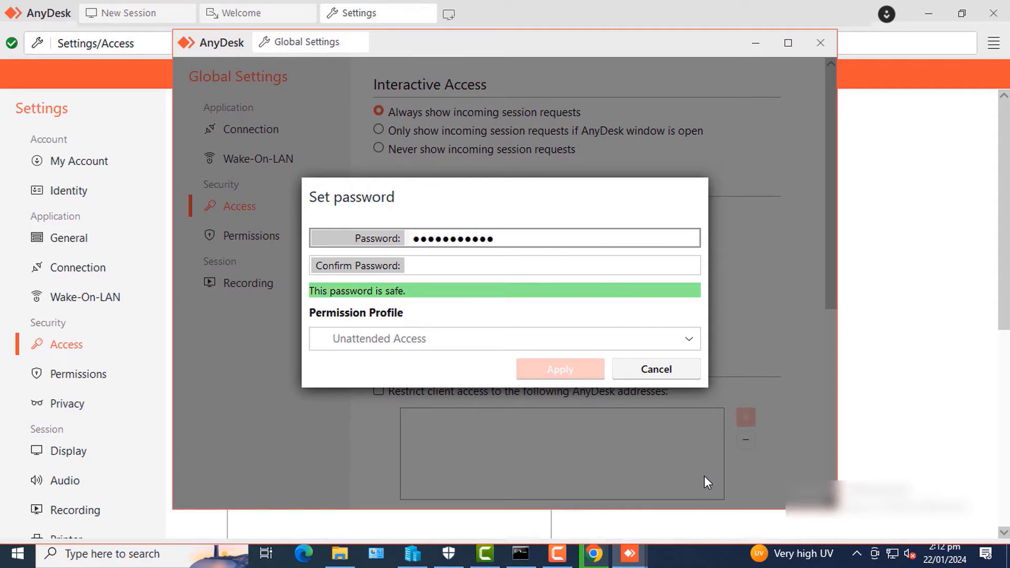
key("Tab")
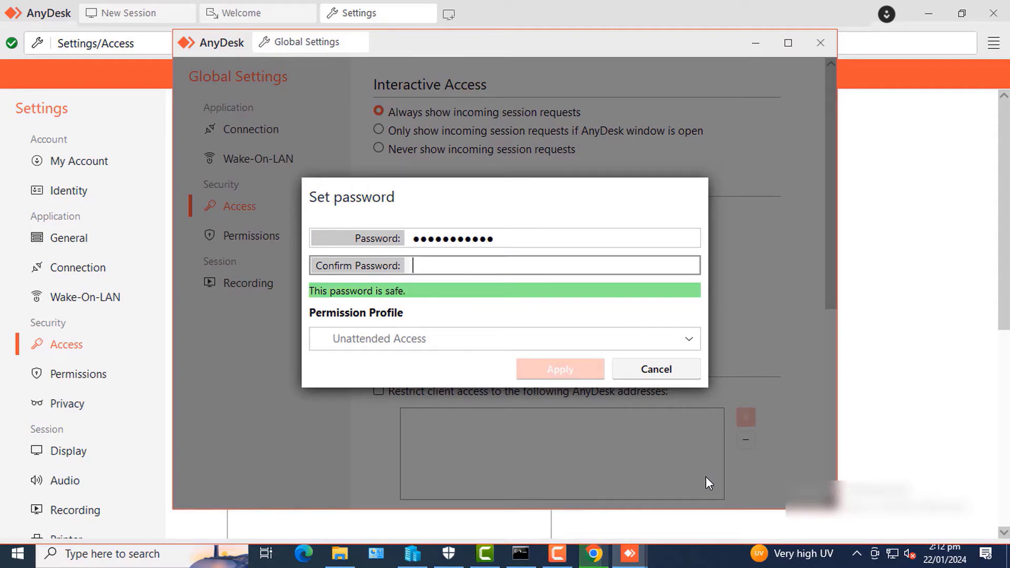
type("abcde")
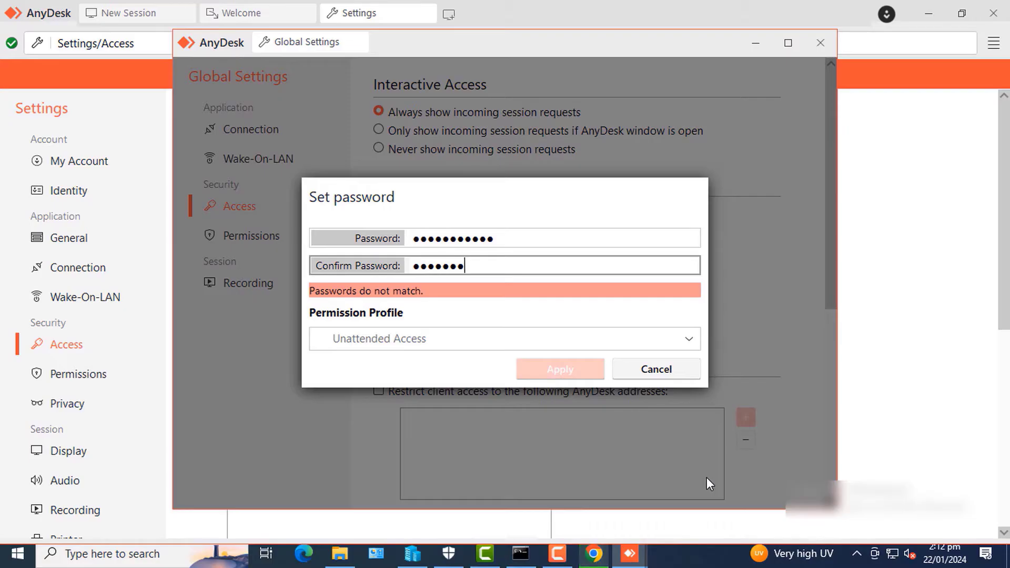
type("fghijk")
left_click(687, 340)
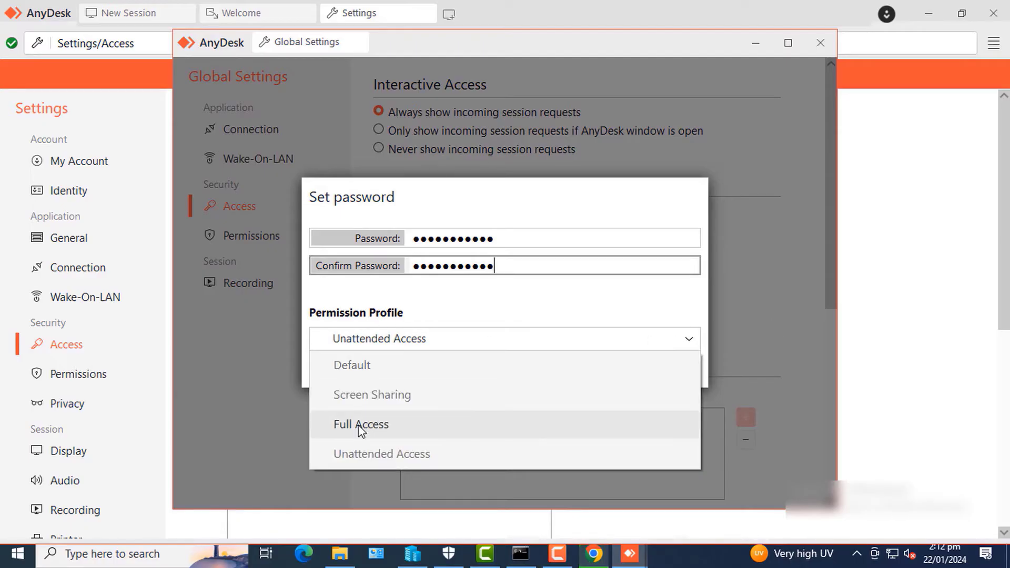
left_click(381, 428)
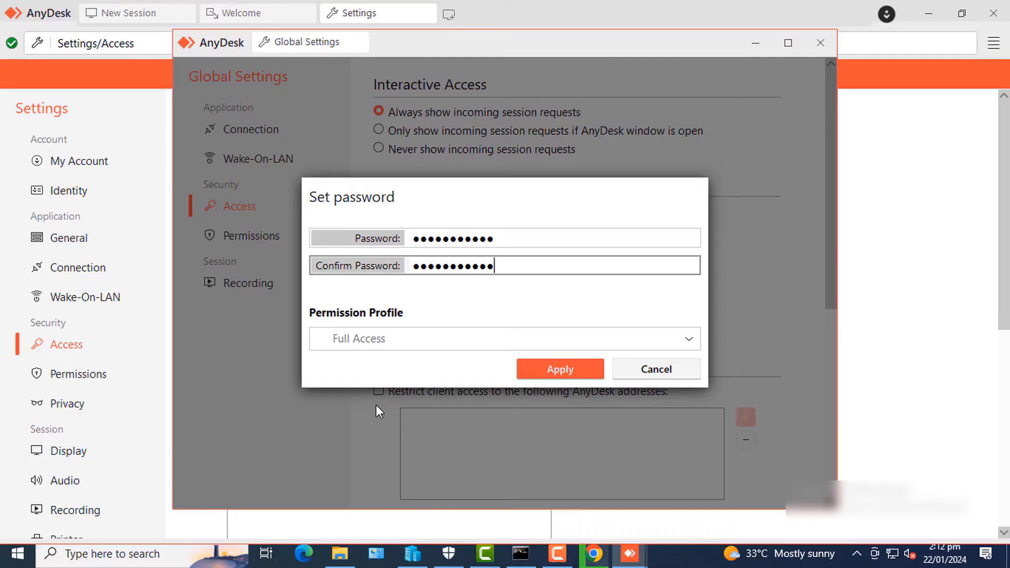
Apply the password and Full Access profile, close Global Settings, and return to New Session
left_click(561, 370)
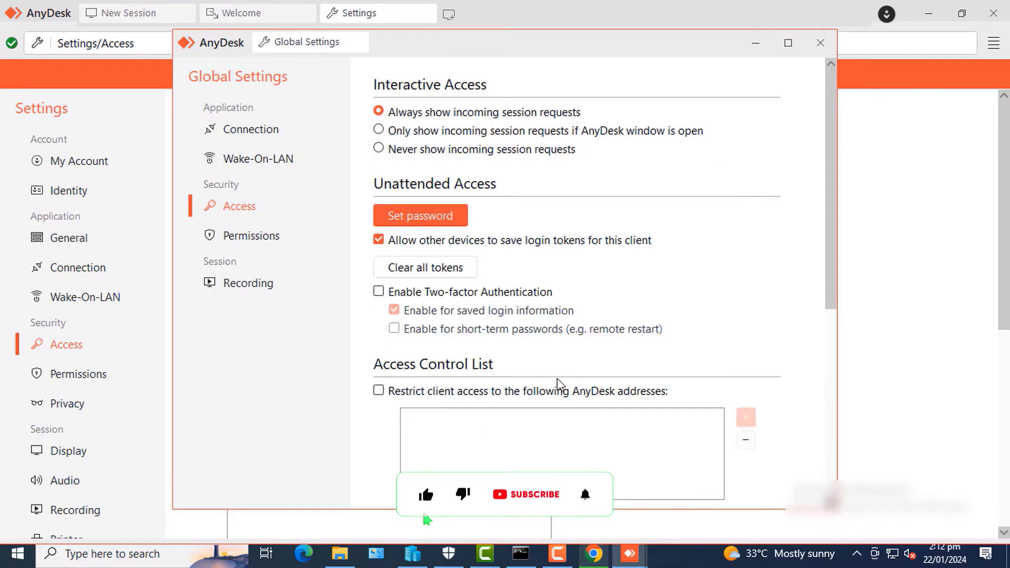
left_click_drag(830, 248, 832, 217)
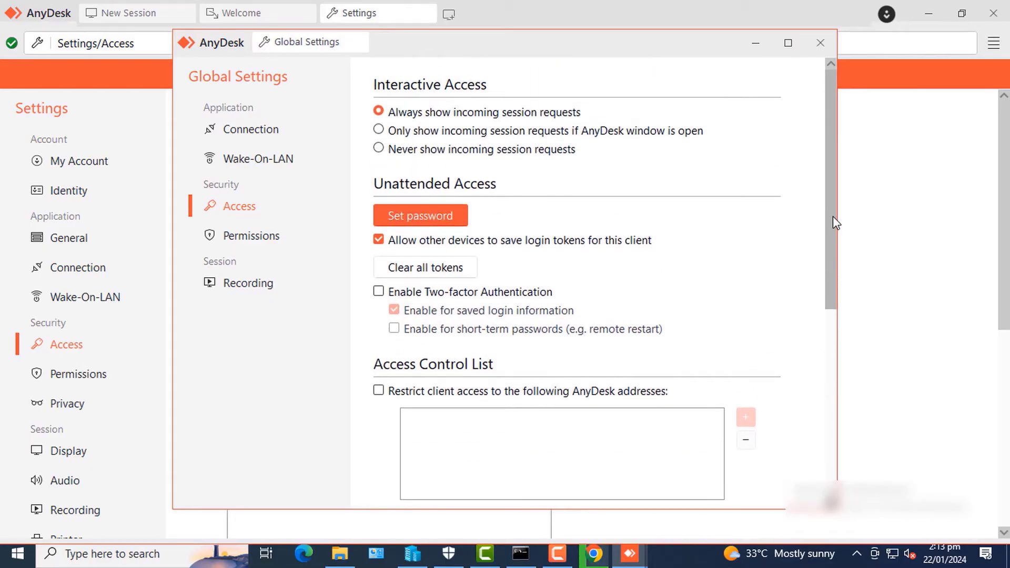
left_click(819, 44)
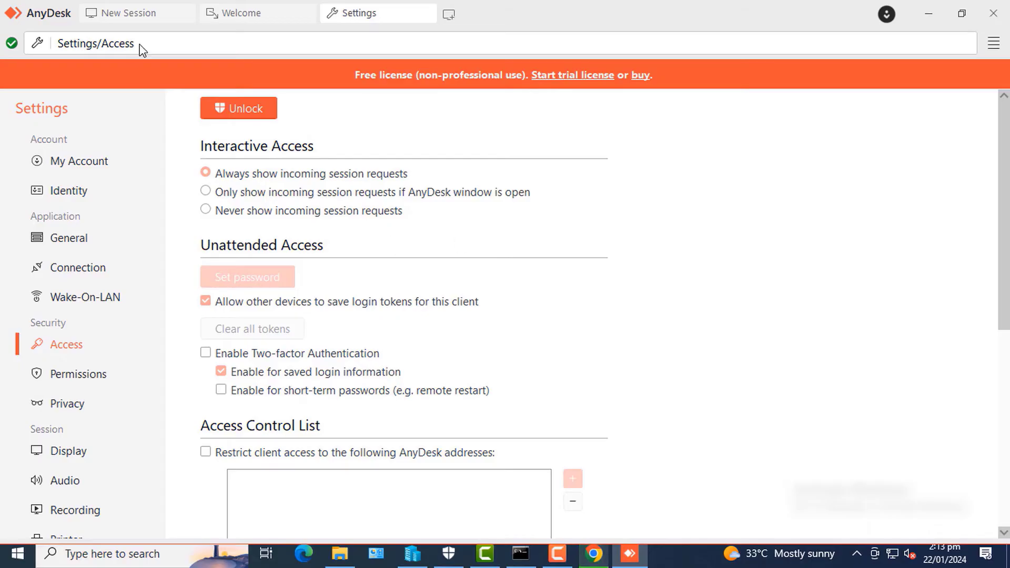
left_click(138, 14)
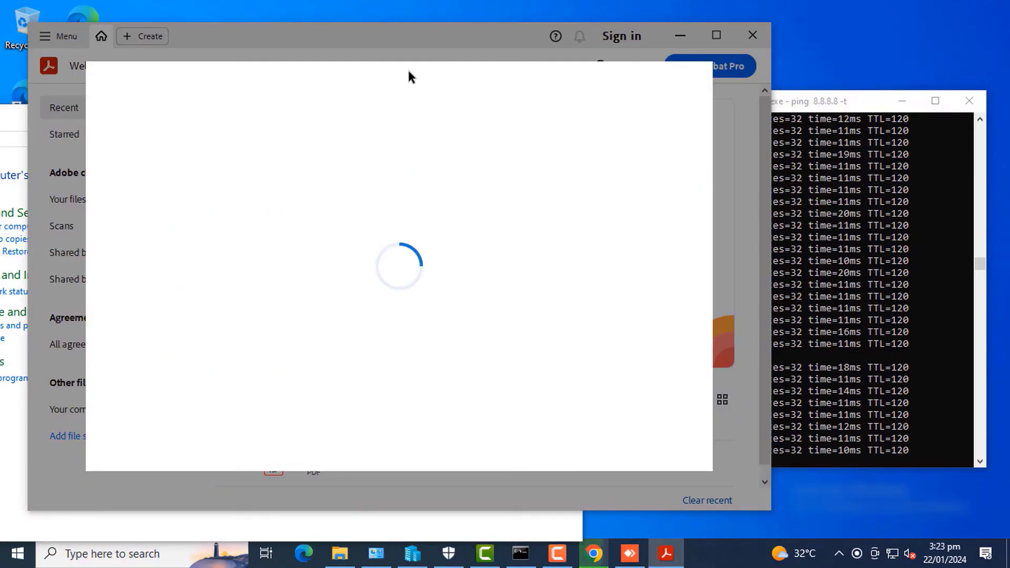
Bring Control Panel and the ping window forward, then refresh the office PC desktop
left_click(17, 126)
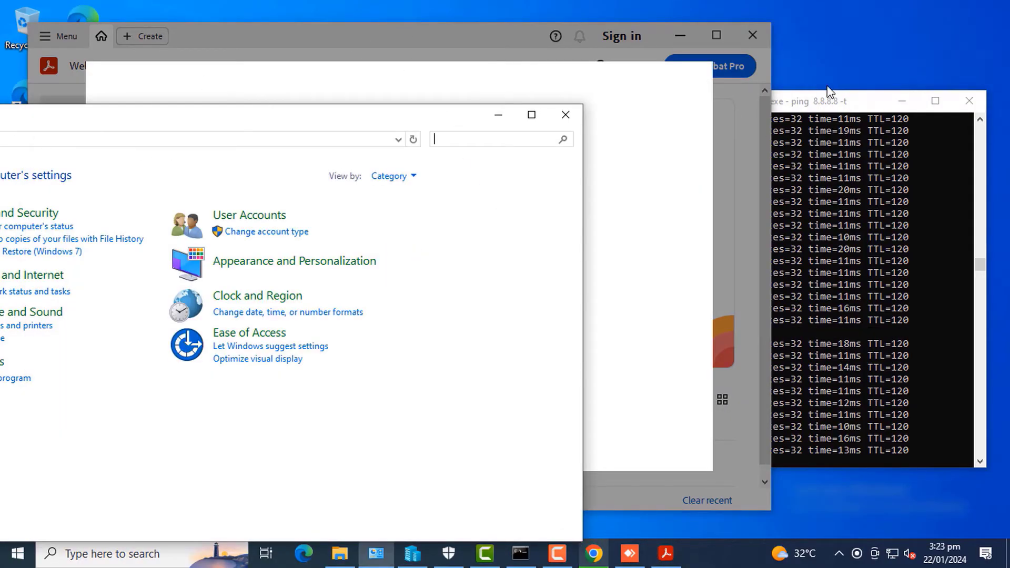
left_click(845, 103)
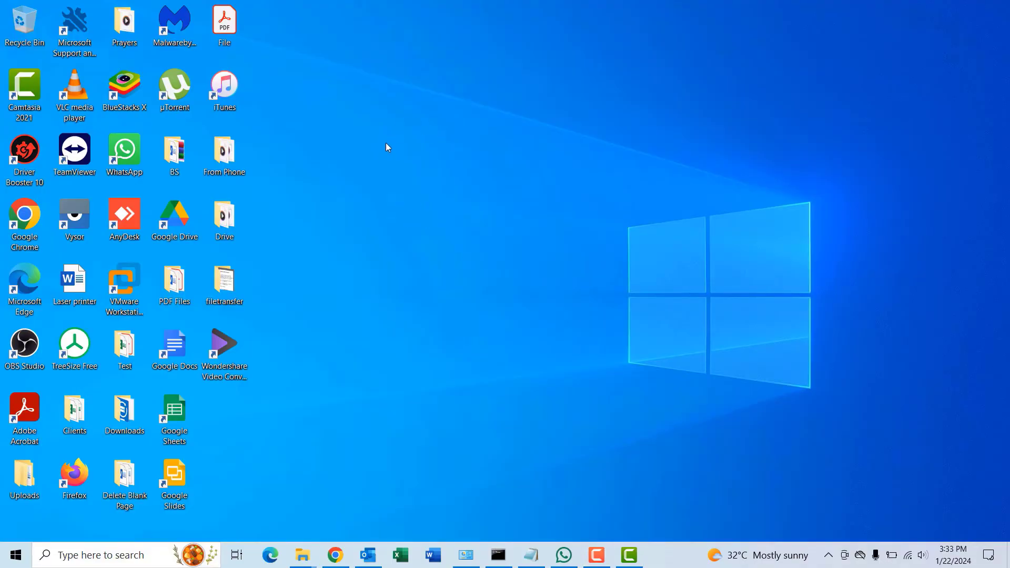
right_click(386, 143)
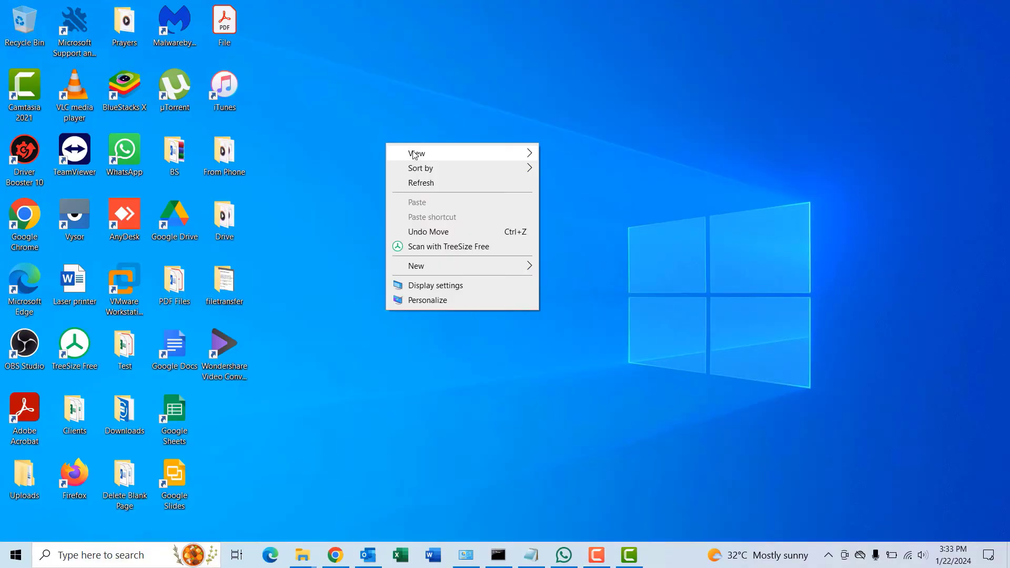
left_click(418, 183)
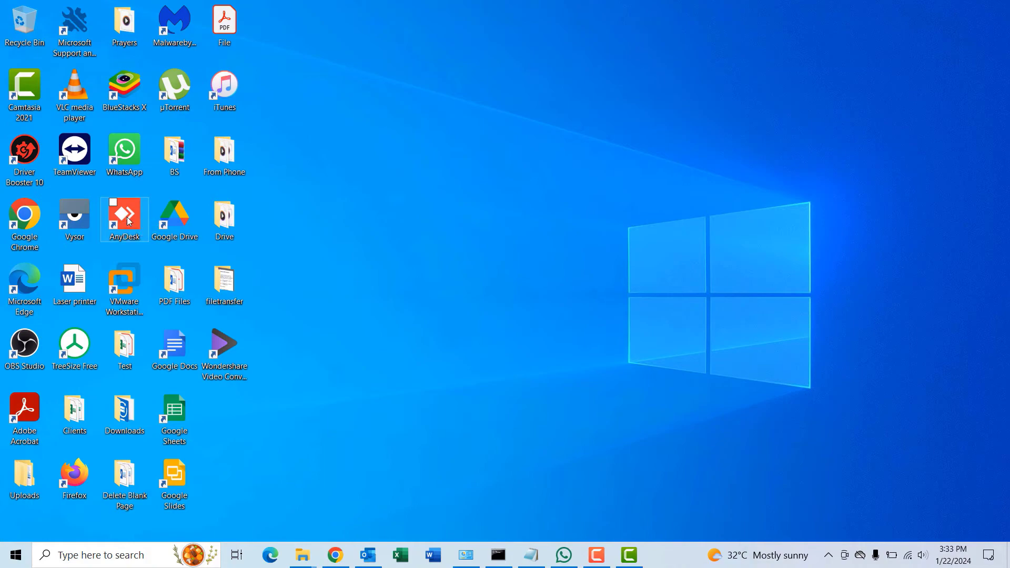
Select the AnyDesk shortcut and maximize the AnyDesk window
left_click(130, 221)
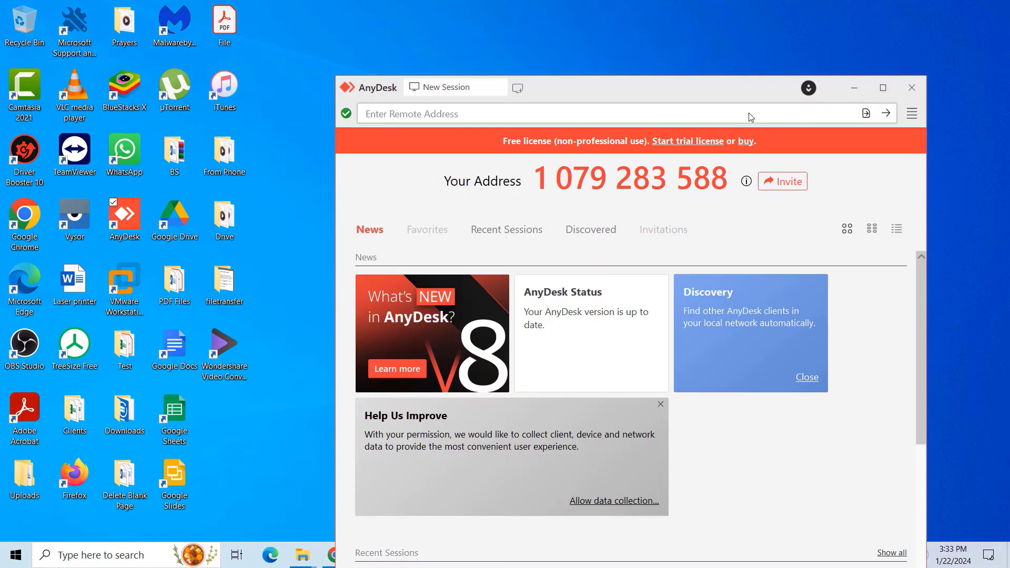
left_click(886, 93)
key("super+Up")
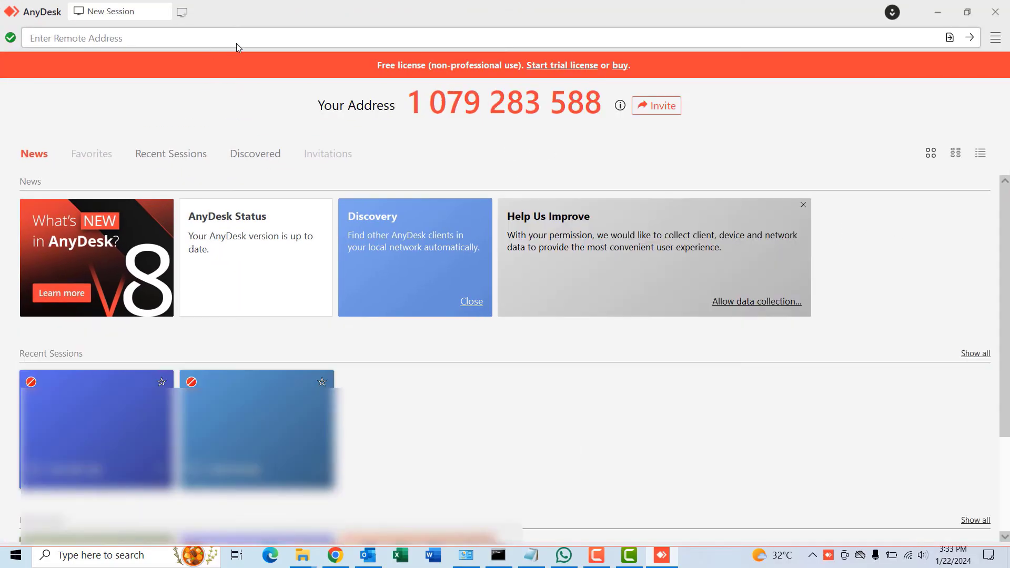
Paste the home PC's AnyDesk address and connect to it
key("ctrl+v")
scroll(307, 273, "down", 1)
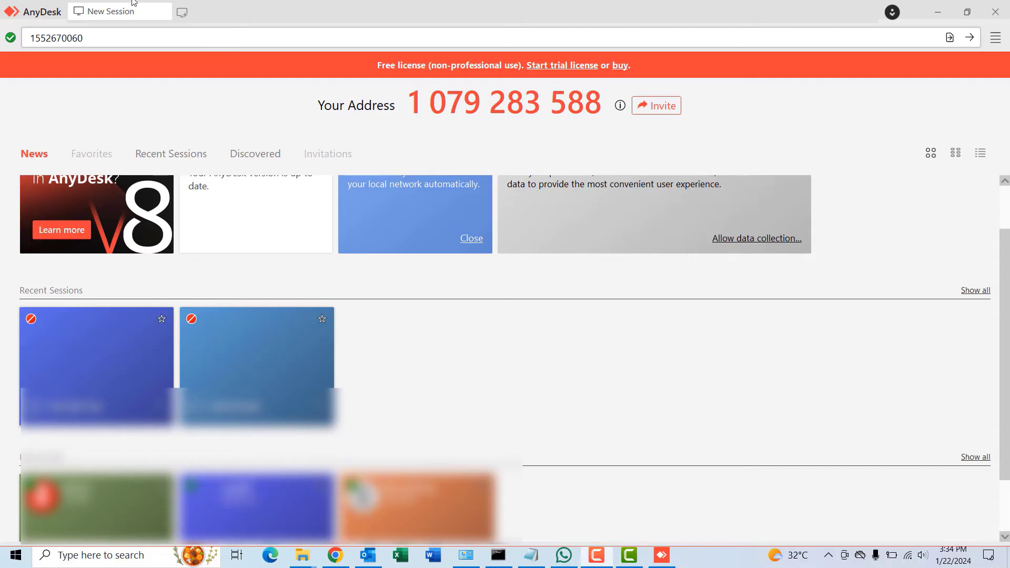
left_click(99, 40)
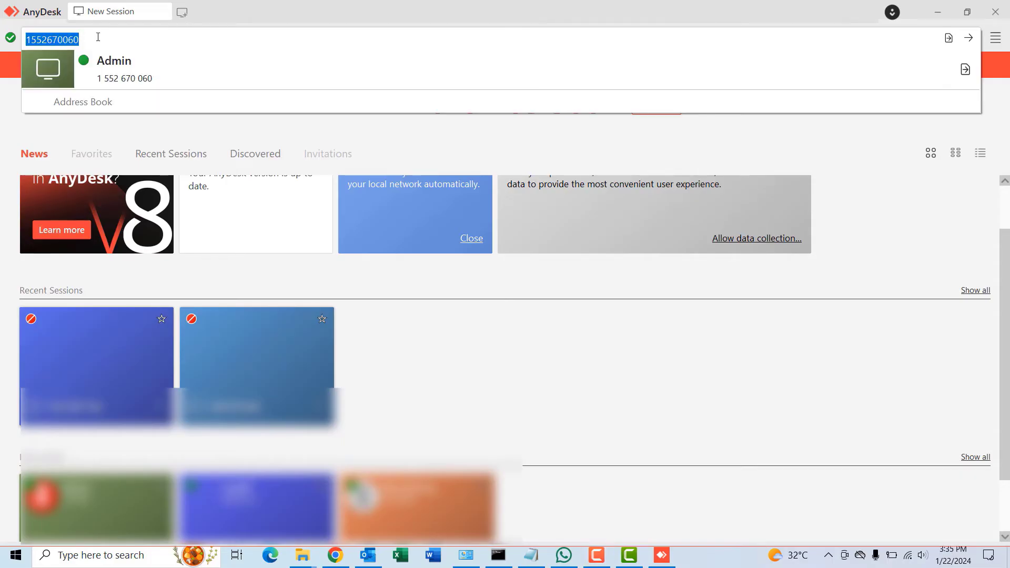
left_click(98, 37)
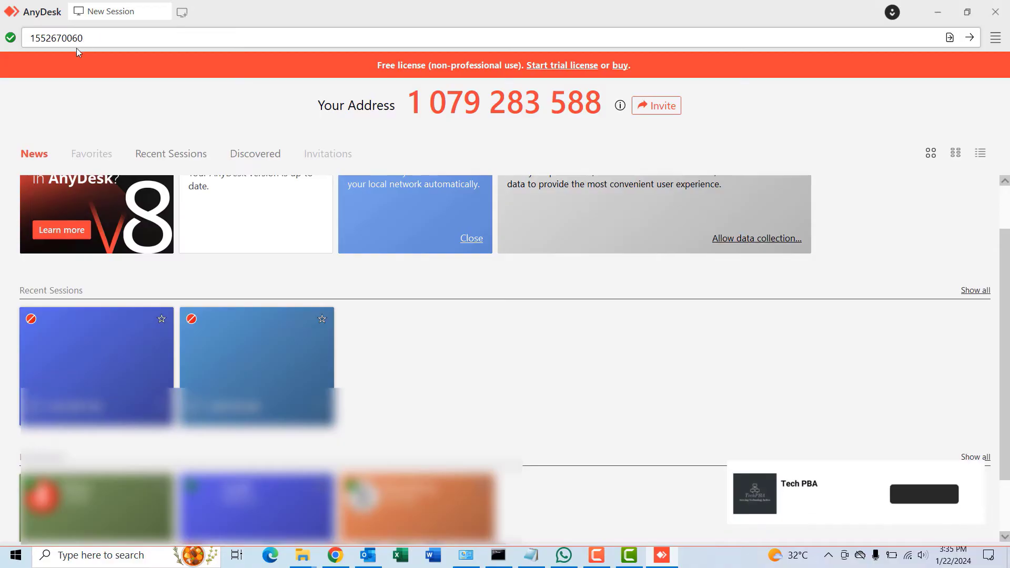
left_click(21, 45)
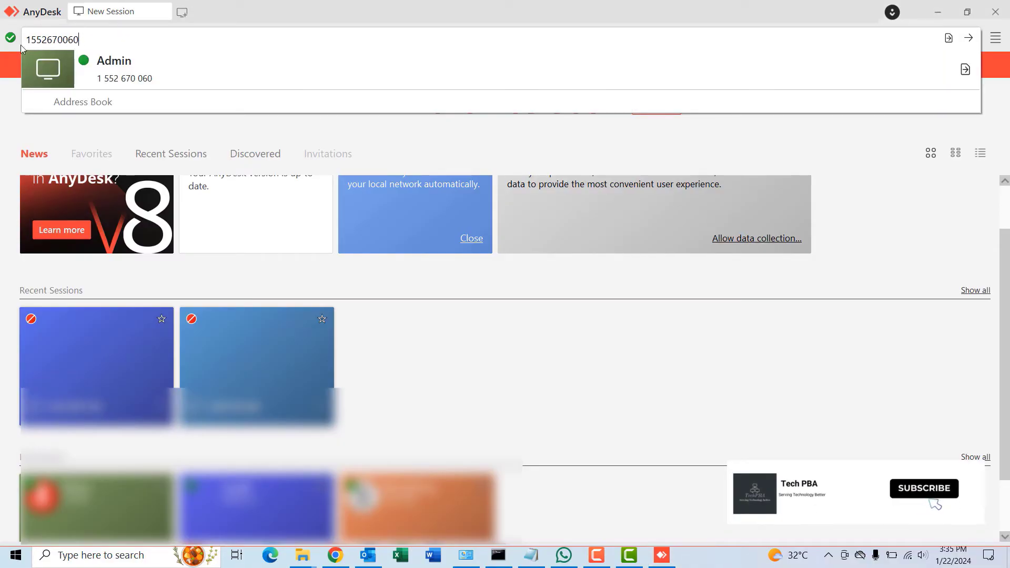
left_click(967, 39)
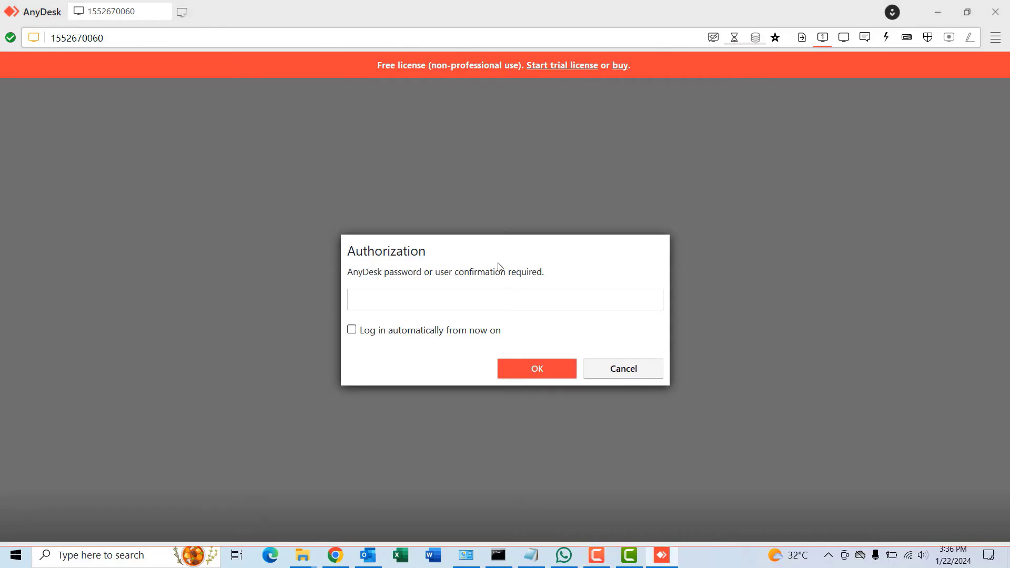
Enter the unattended access password in the Authorization prompt and connect
left_click(375, 299)
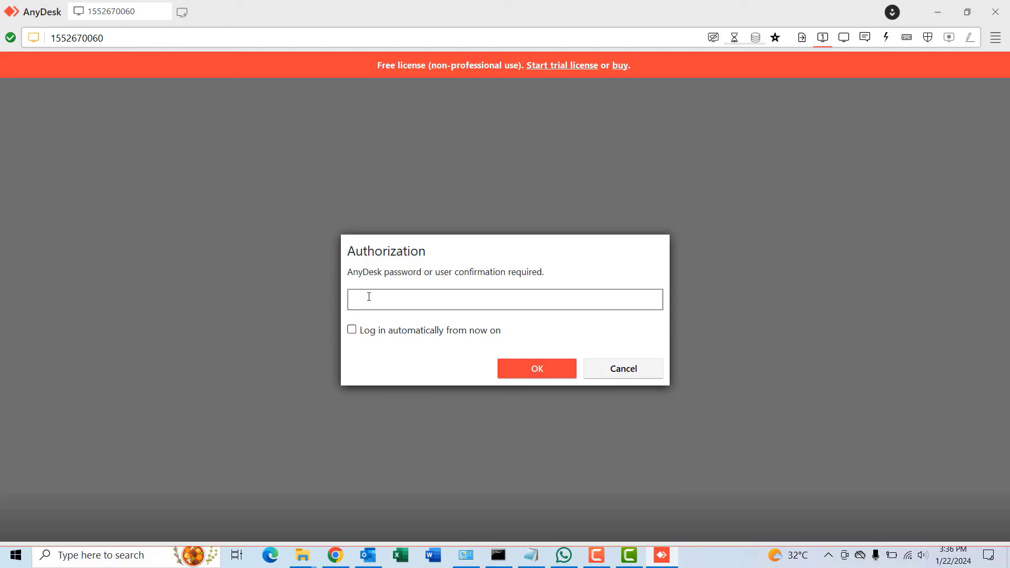
left_click(541, 367)
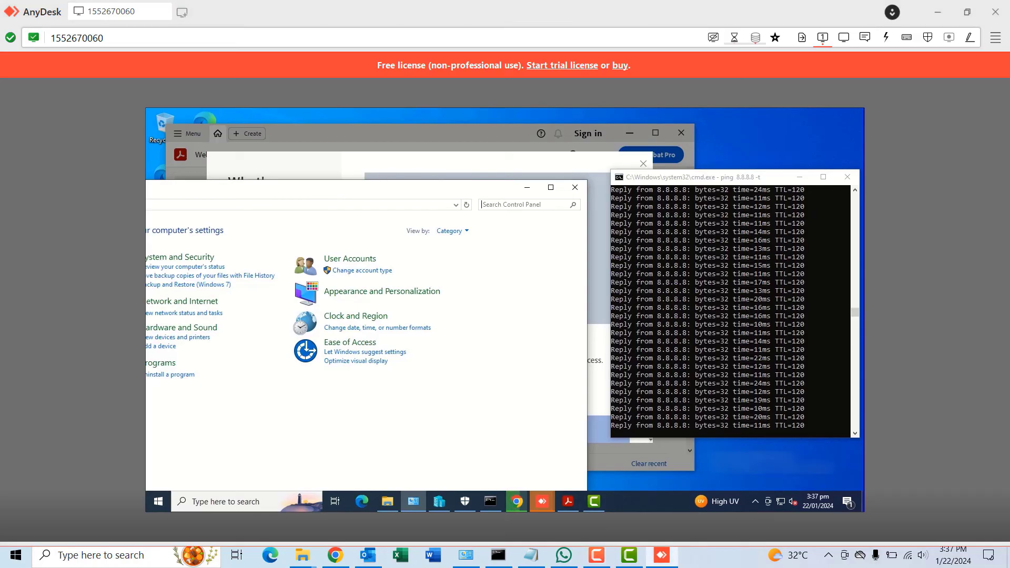
Nudge the remote Control Panel aside and stop the remote ping with Ctrl+C to show statistics
left_click_drag(316, 196, 338, 165)
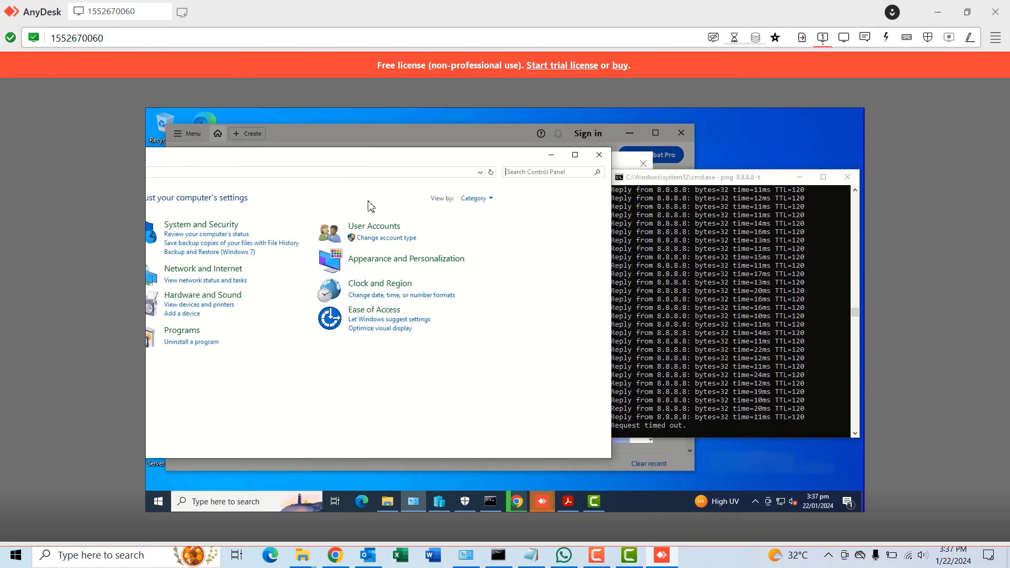
left_click(711, 178)
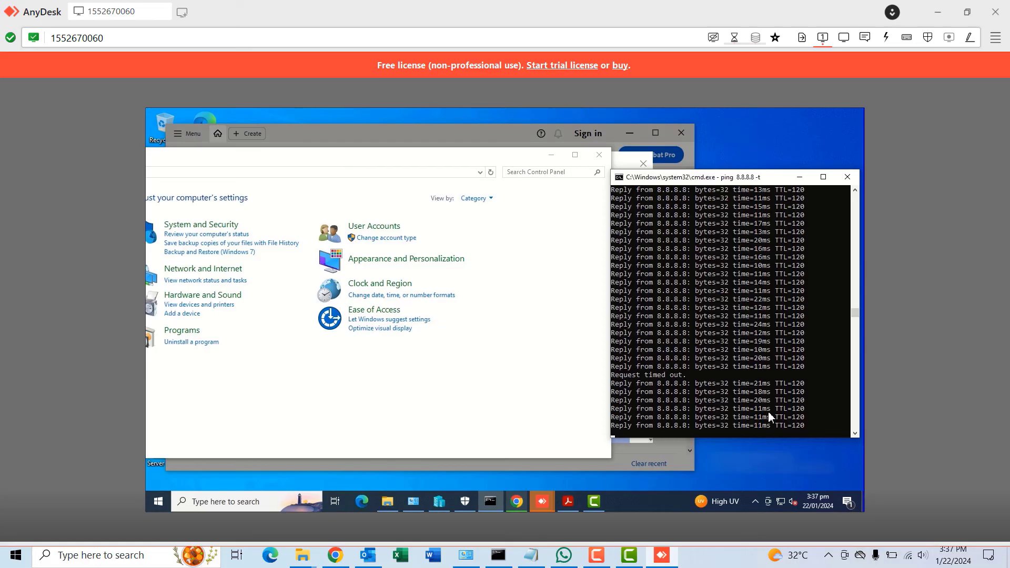
left_click(801, 417)
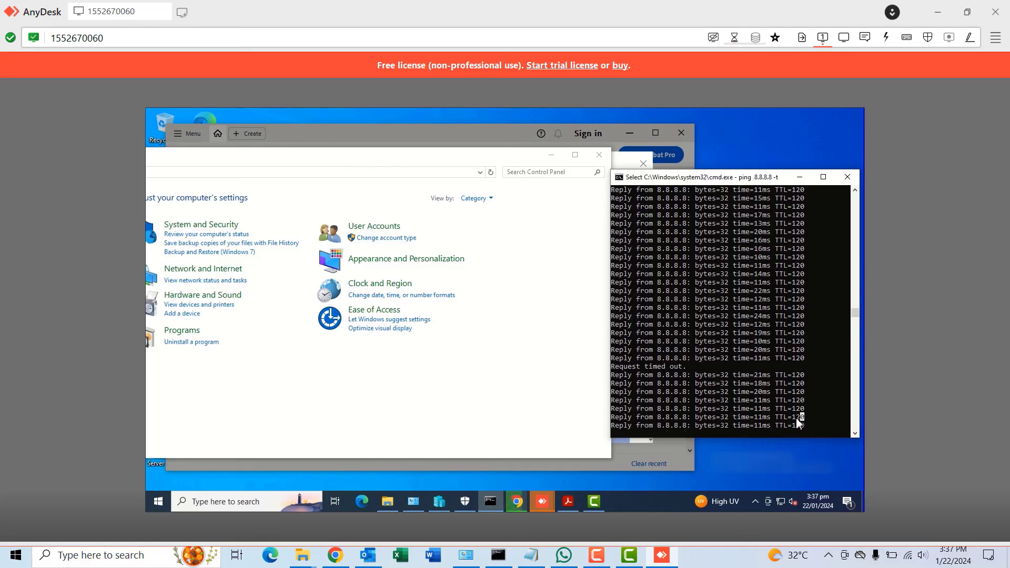
key("super+a")
left_click(722, 400)
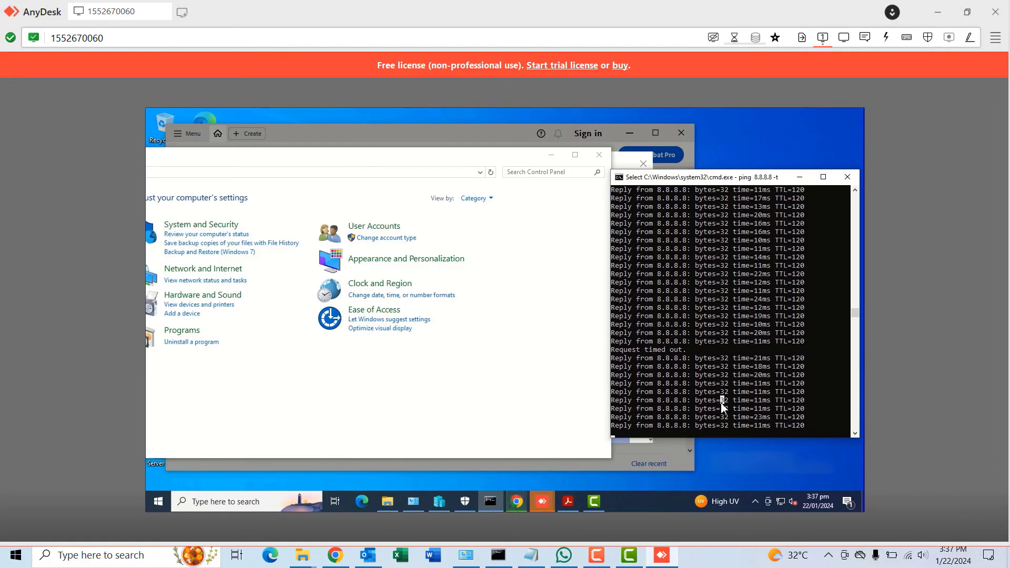
left_click(809, 424)
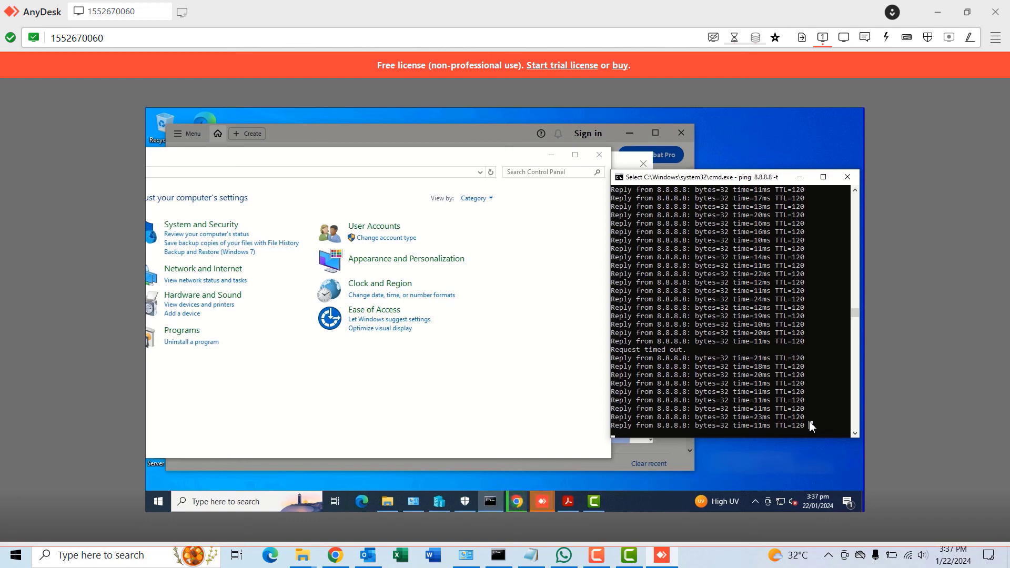
key("ctrl+c")
key("ctrl+c")
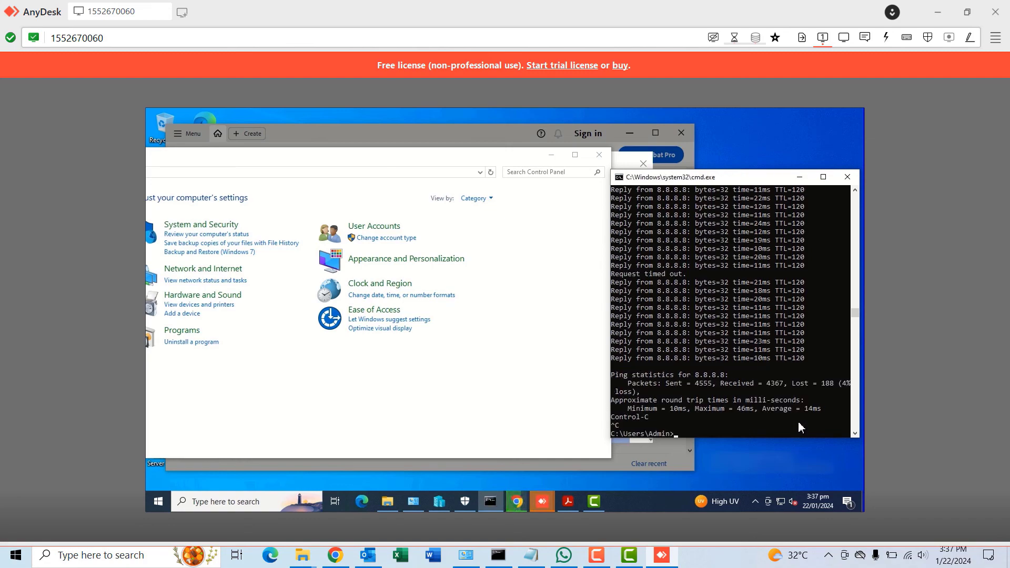
Rerun ping 8.8.8.8 -t in the remote command window
left_click(705, 425)
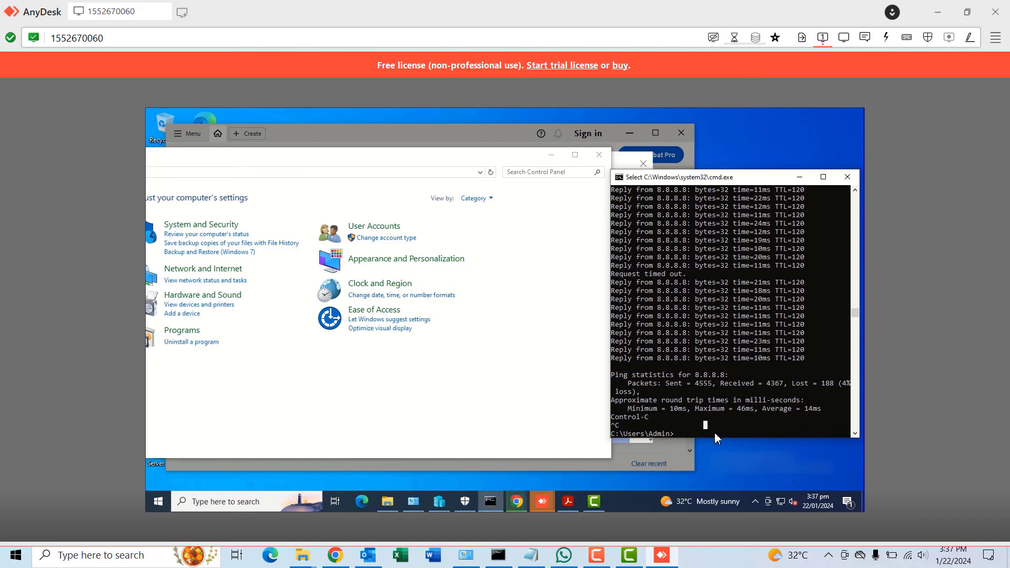
key("Escape")
key("Up")
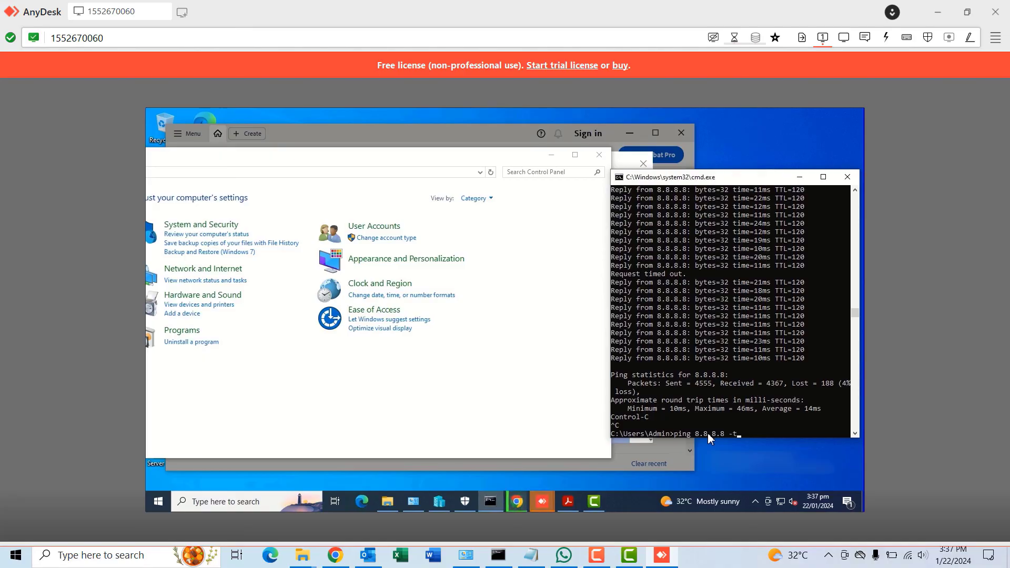
key("Return")
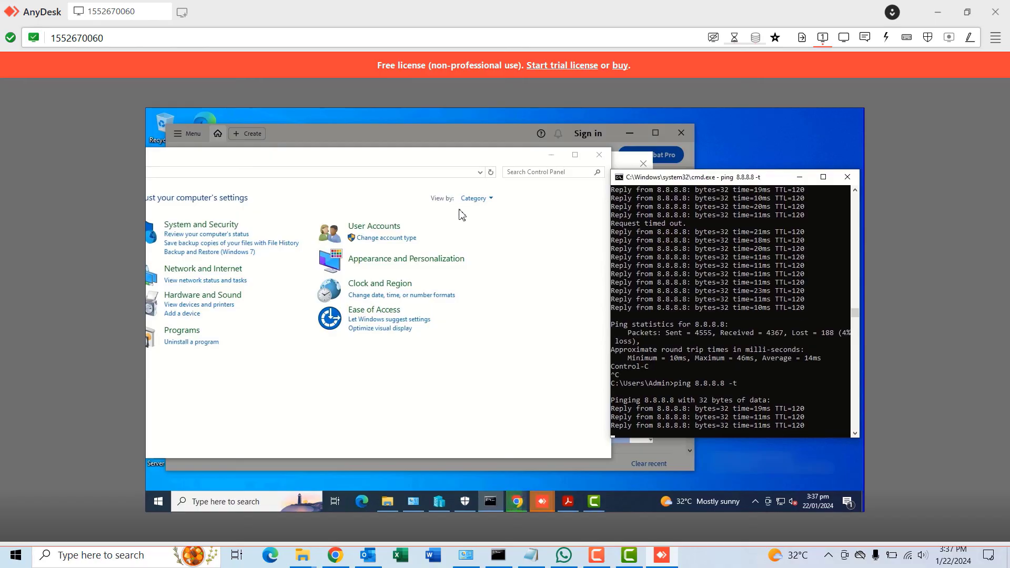
On the remote PC, view Devices and Printers, then go to User Accounts > User Accounts in Control Panel
left_click_drag(309, 158, 371, 188)
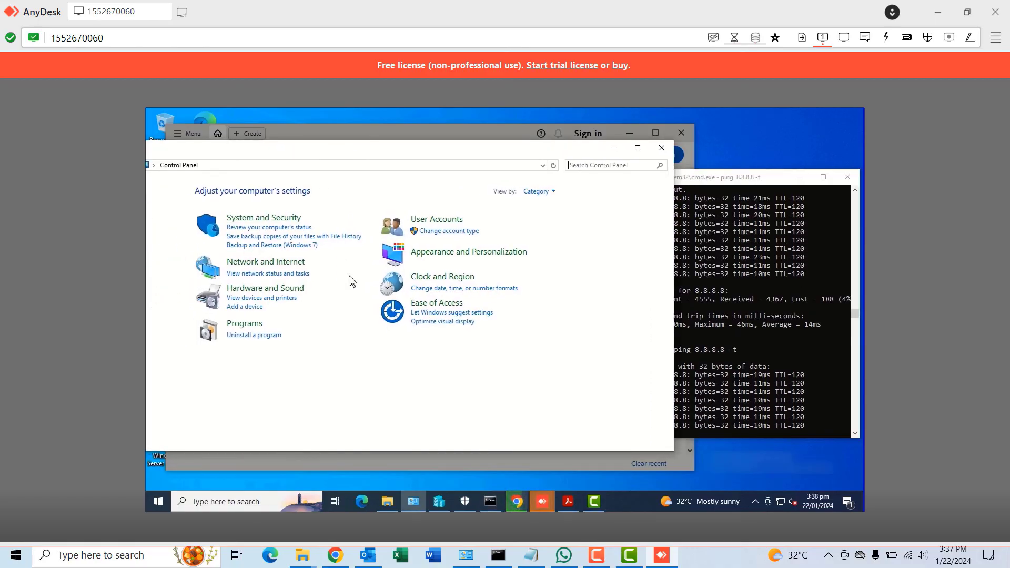
left_click(274, 300)
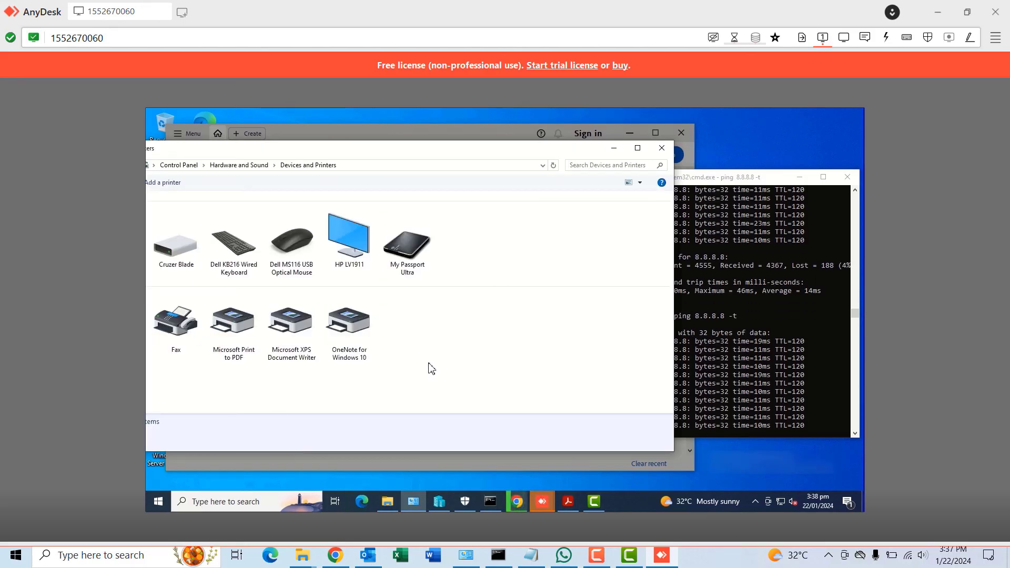
left_click(177, 166)
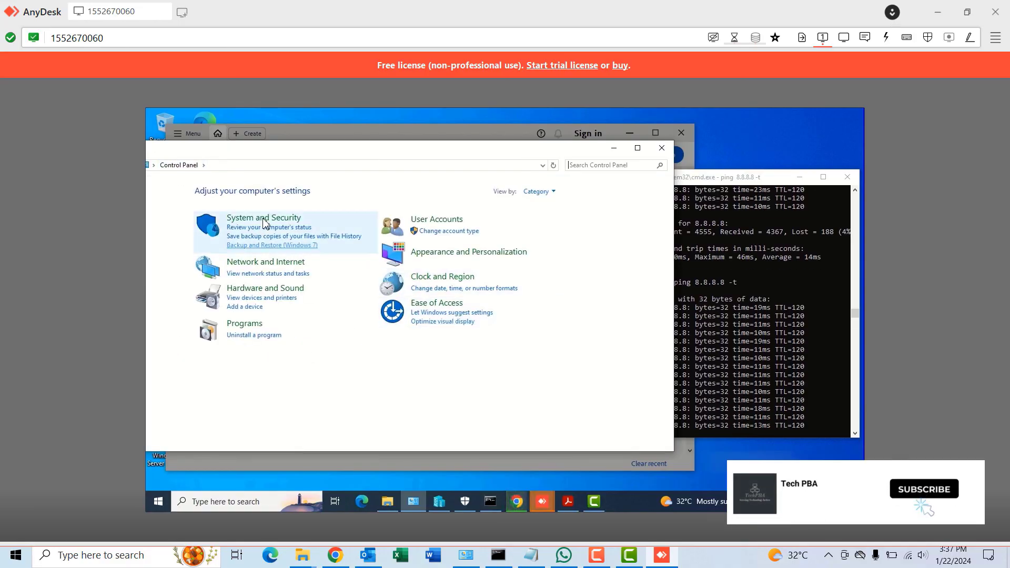
left_click(432, 221)
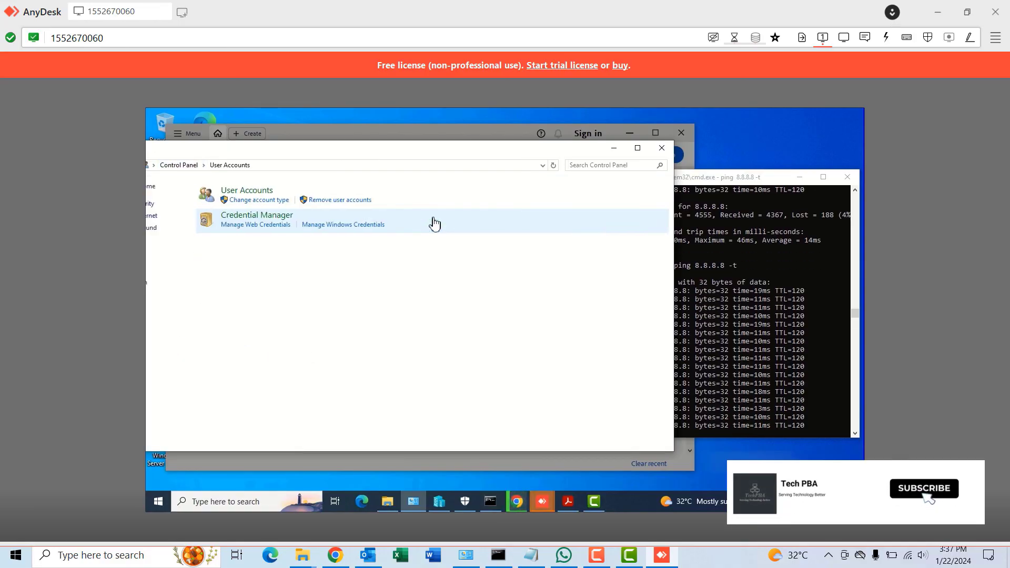
left_click(255, 193)
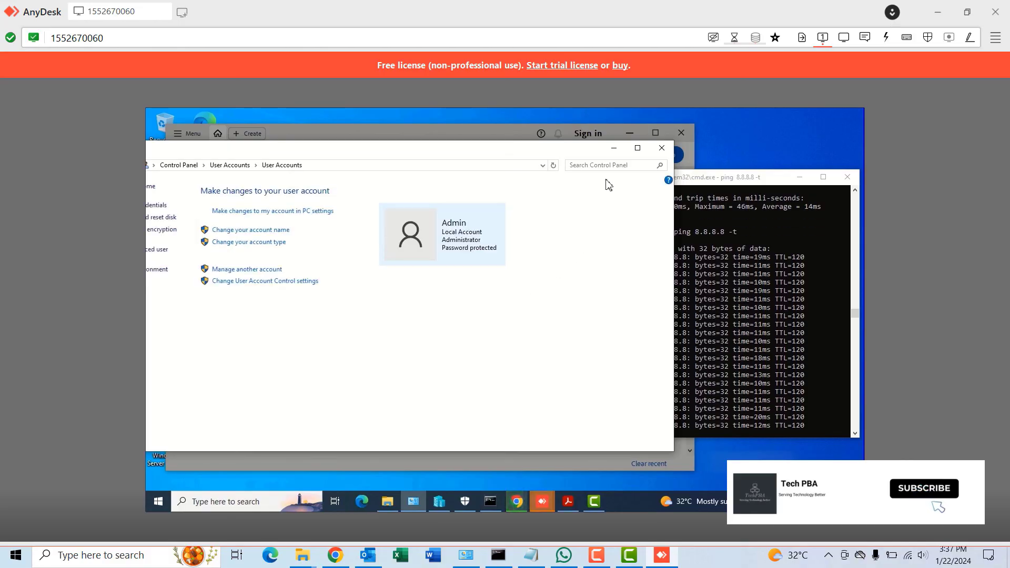